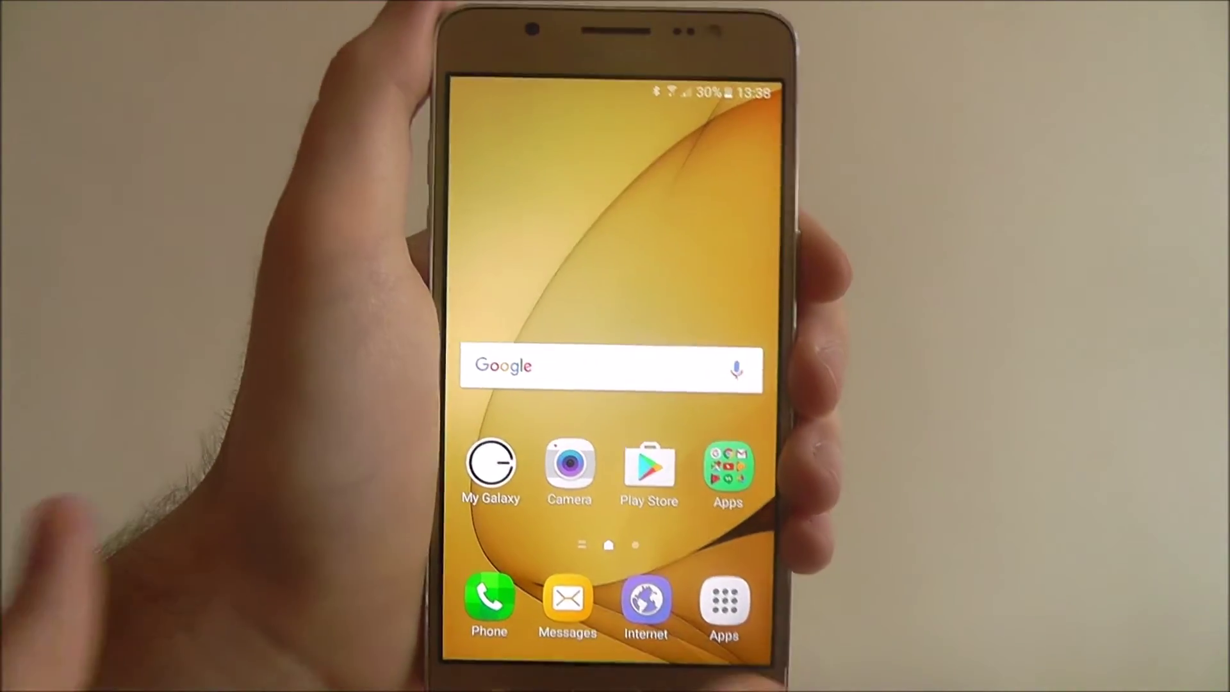
# Go to the Apps list and launch the Settings app on the Galaxy J5.
pyautogui.click(725, 604)
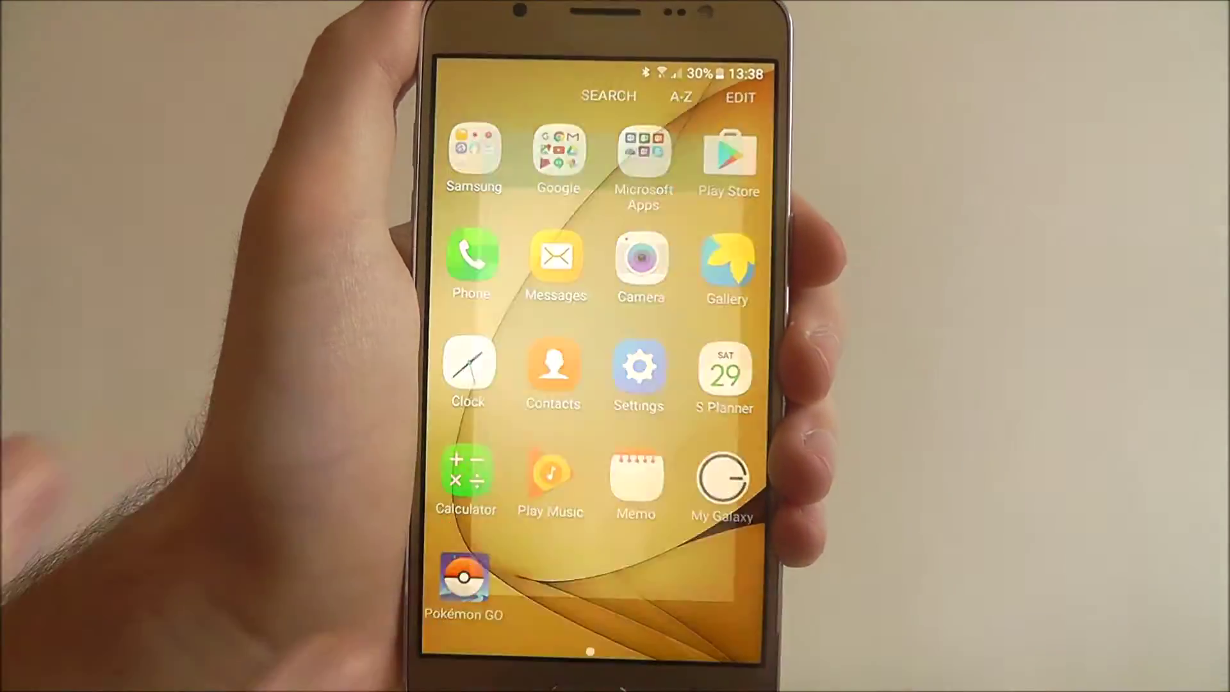
pyautogui.click(639, 371)
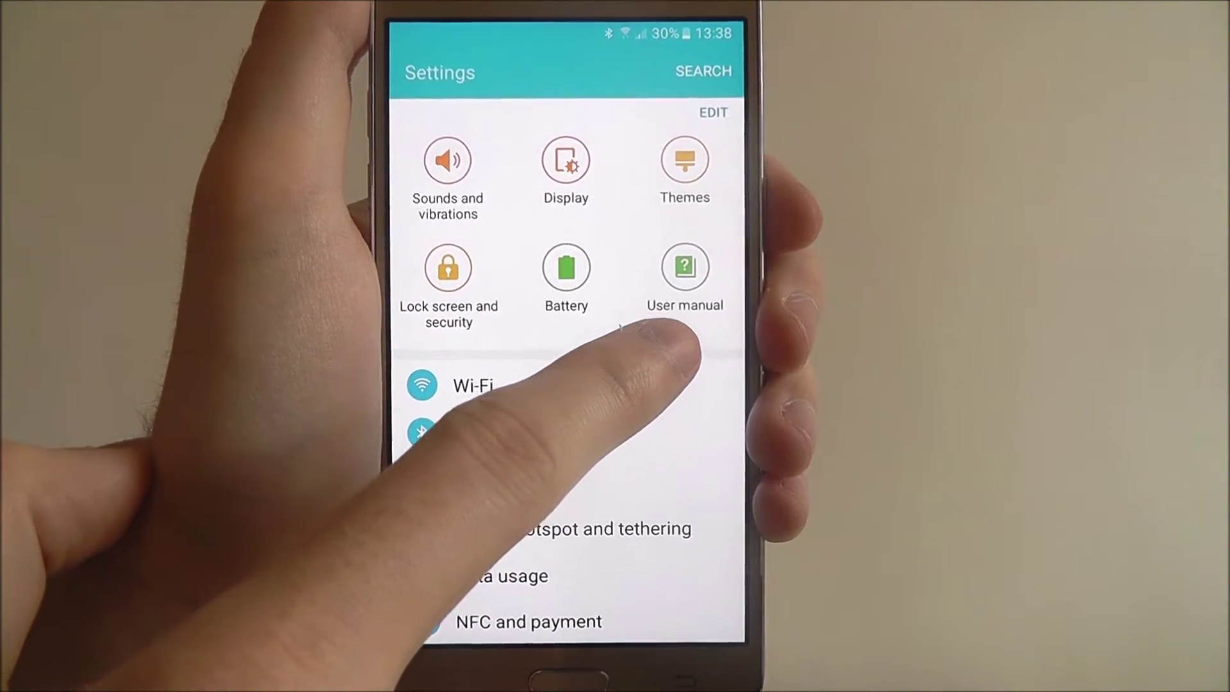
pyautogui.scroll(-5, 553, 385)
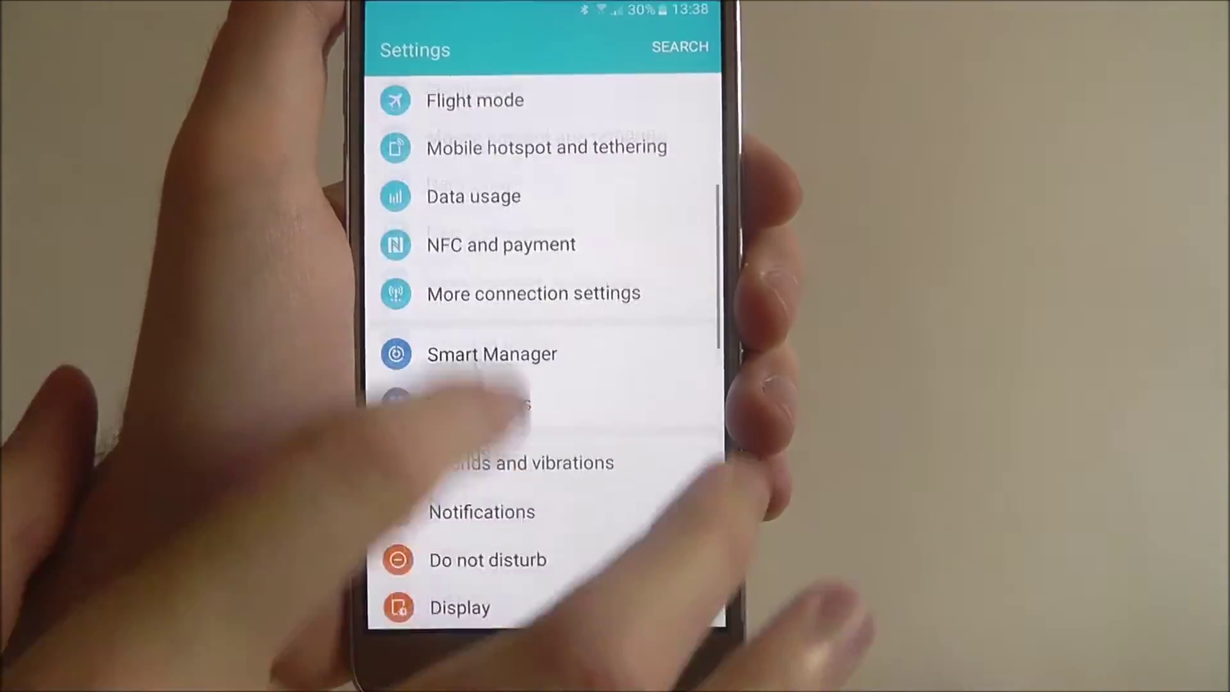
pyautogui.scroll(-10, 553, 385)
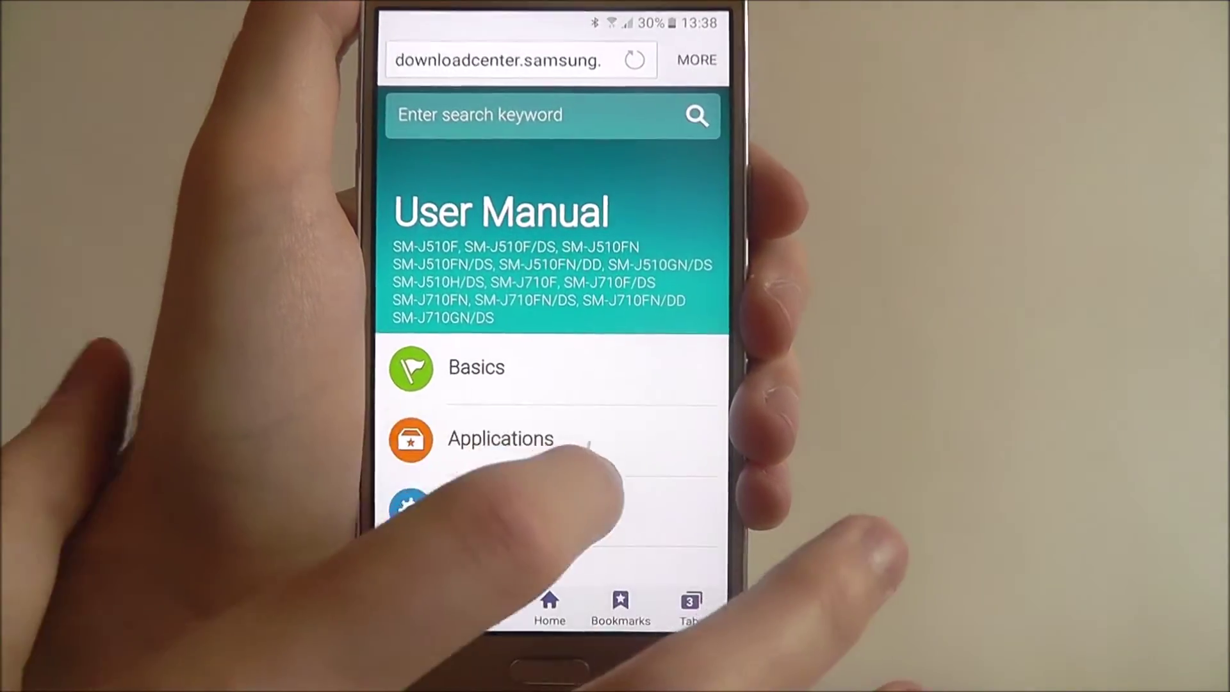
pyautogui.scroll(-2, 524, 452)
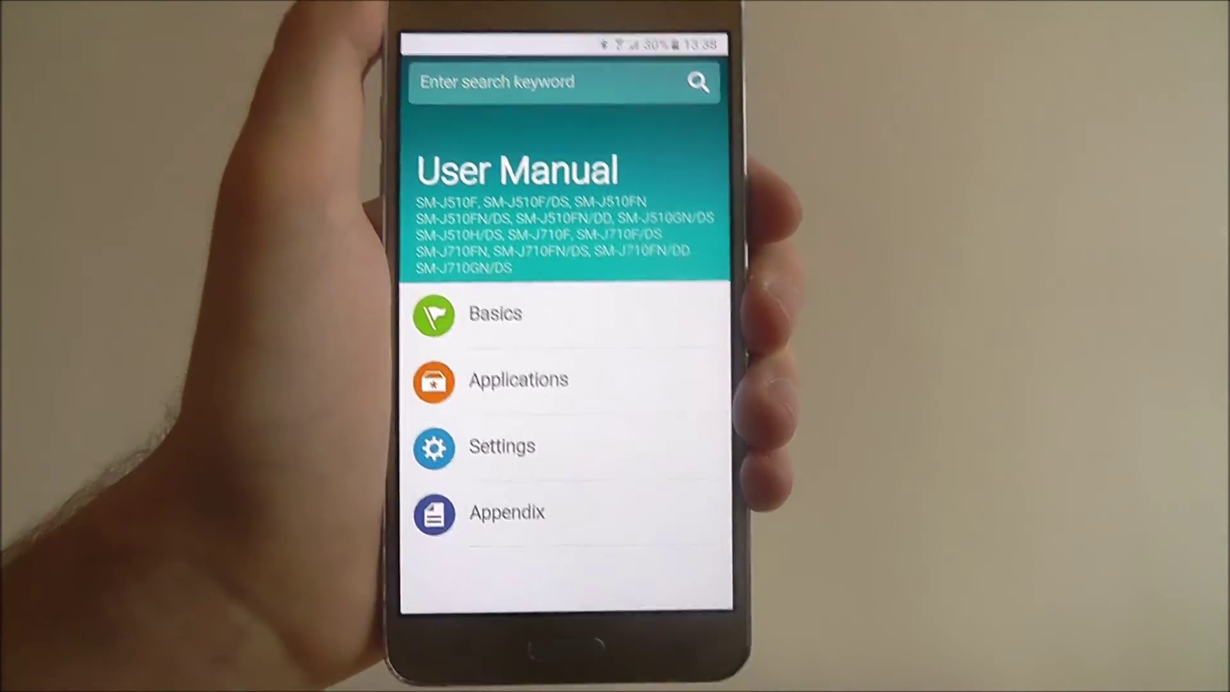